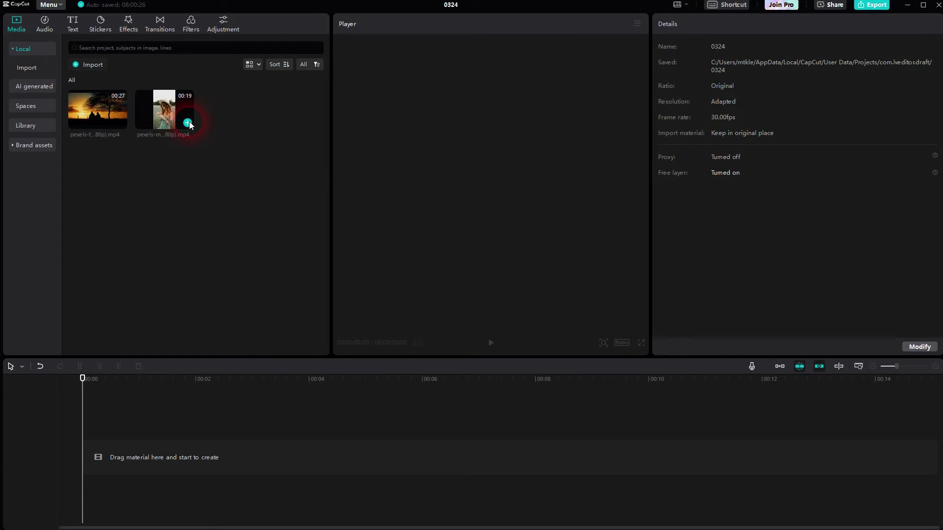
drag(446, 222, 450, 228)
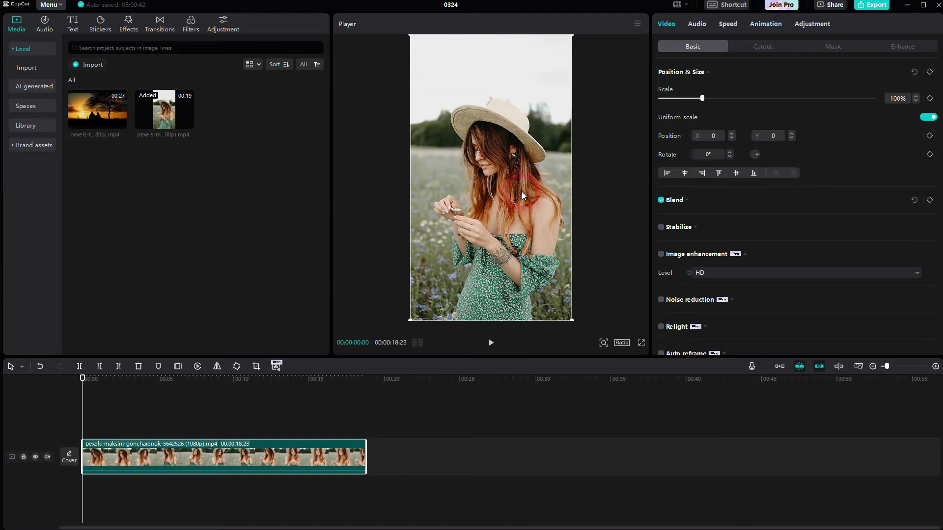
Step: Turn on Auto cutout for the woman's clip, preview the result, and return to the first frame
click(769, 46)
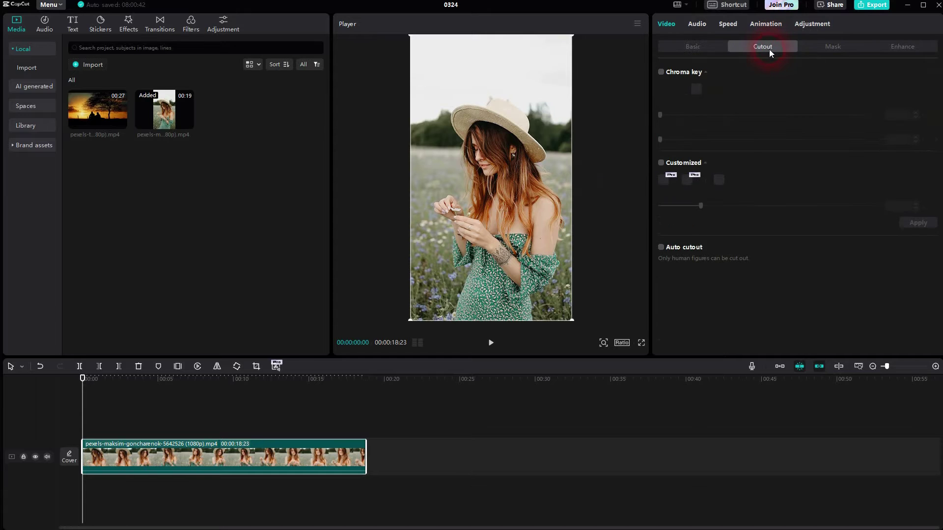
click(663, 248)
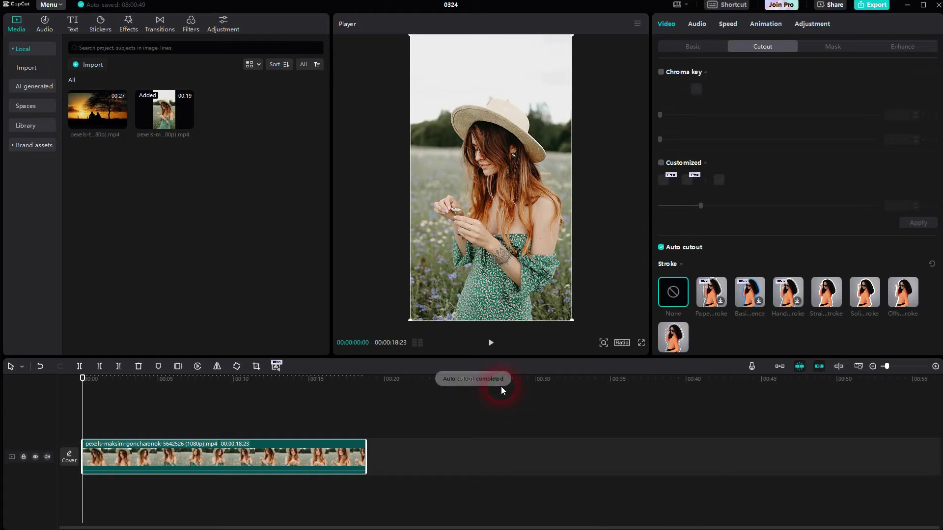
click(491, 342)
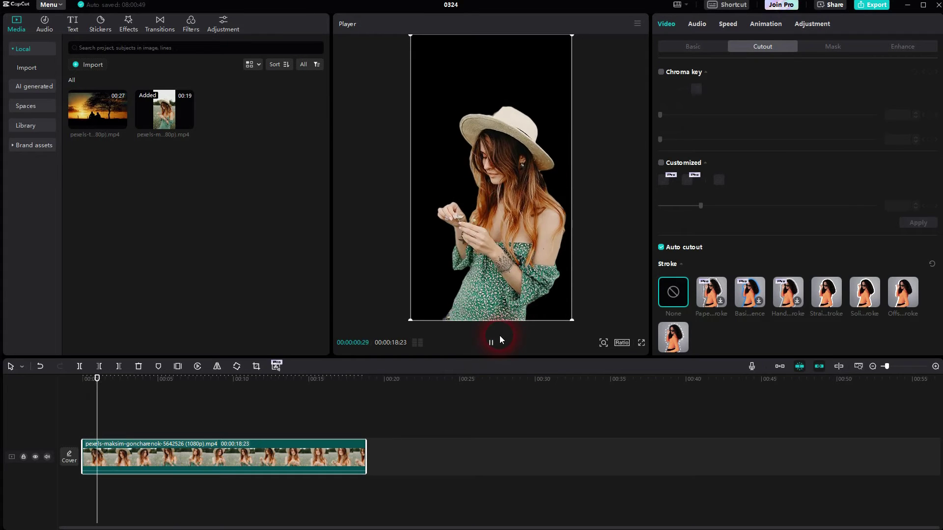
click(493, 348)
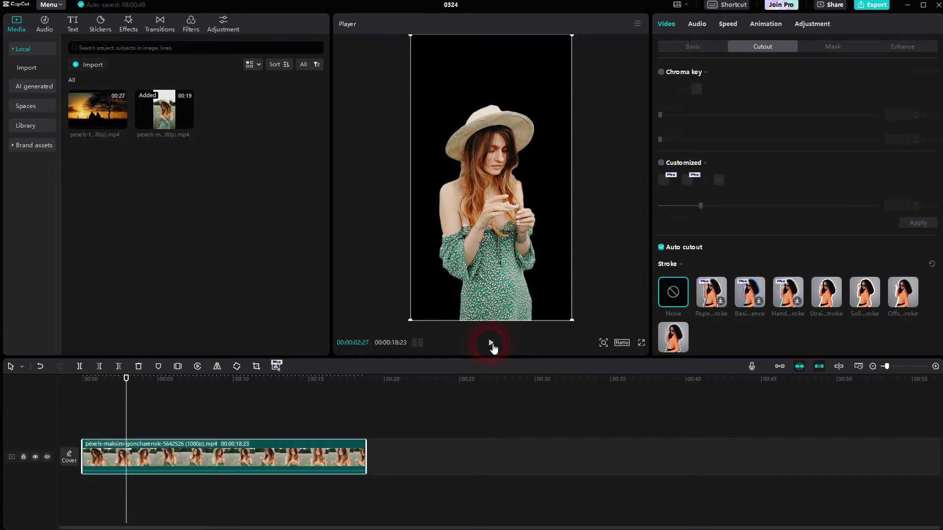
drag(133, 416, 84, 415)
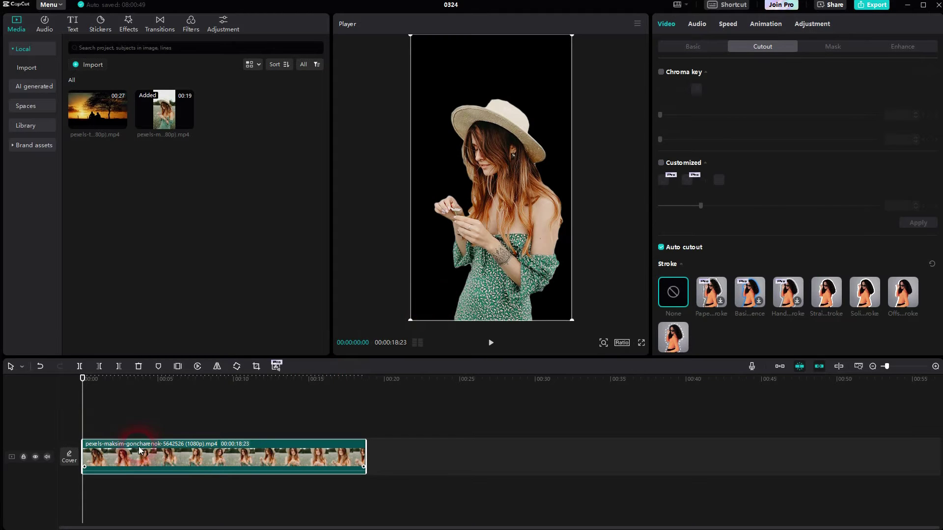
Step: Move the woman's clip to an upper track and put the sunset video on the main track beneath it
drag(131, 447, 125, 420)
click(73, 180)
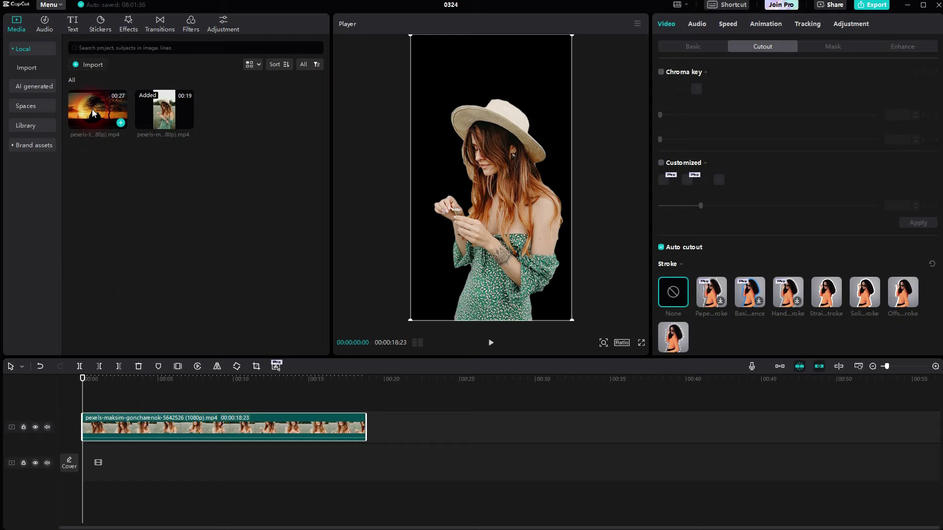
drag(93, 113, 122, 506)
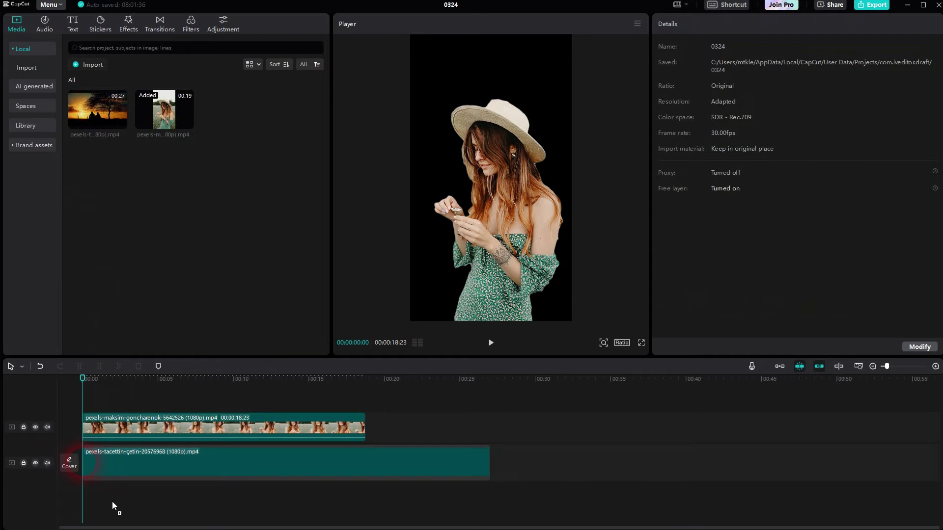
click(253, 445)
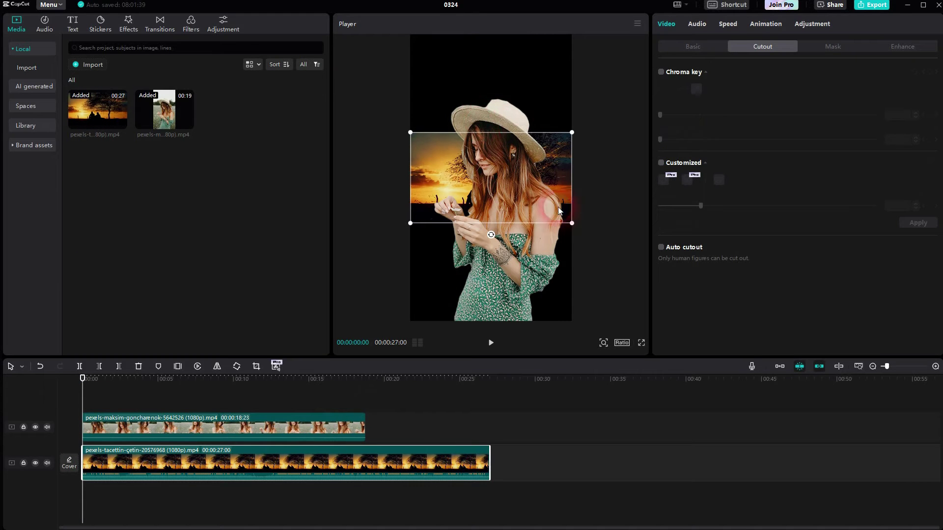
click(571, 224)
click(524, 163)
Step: Set the frame to 16:9 and trim the sunset clip at 00:18:23 to the woman's clip length
click(622, 343)
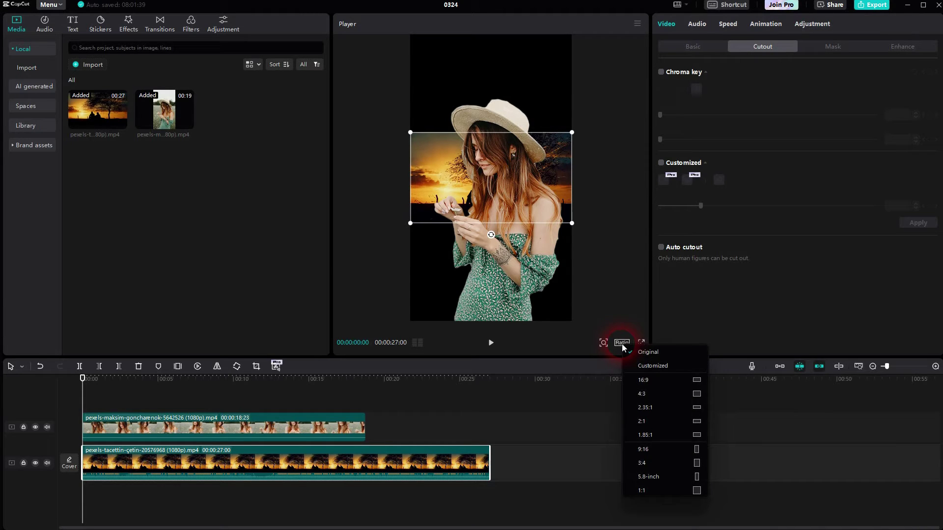
click(657, 381)
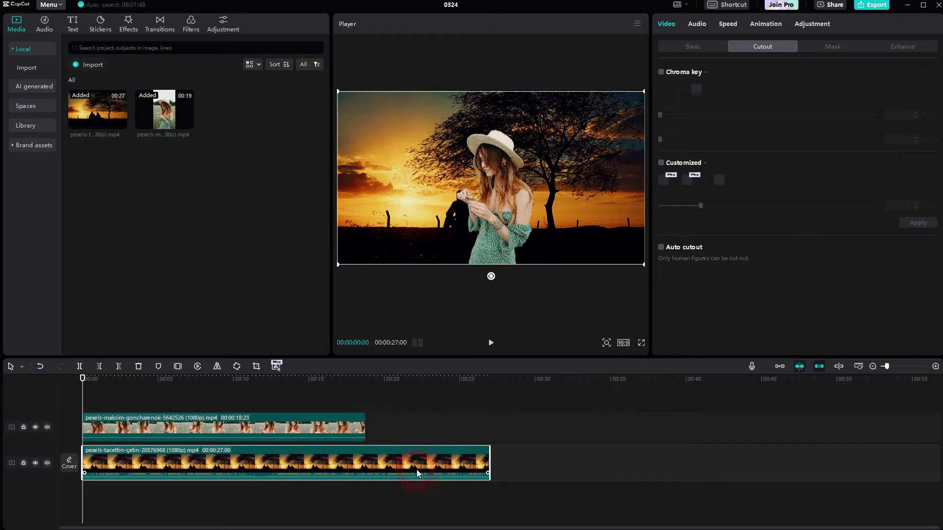
click(372, 467)
key(b)
click(367, 467)
key(Delete)
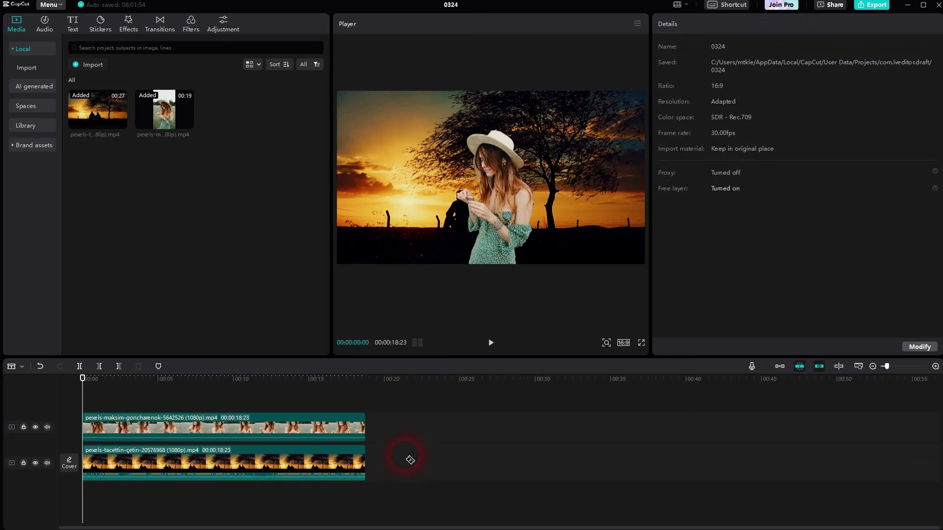
Step: Preview the composite and split the sunset clip near the five-second mark
click(491, 342)
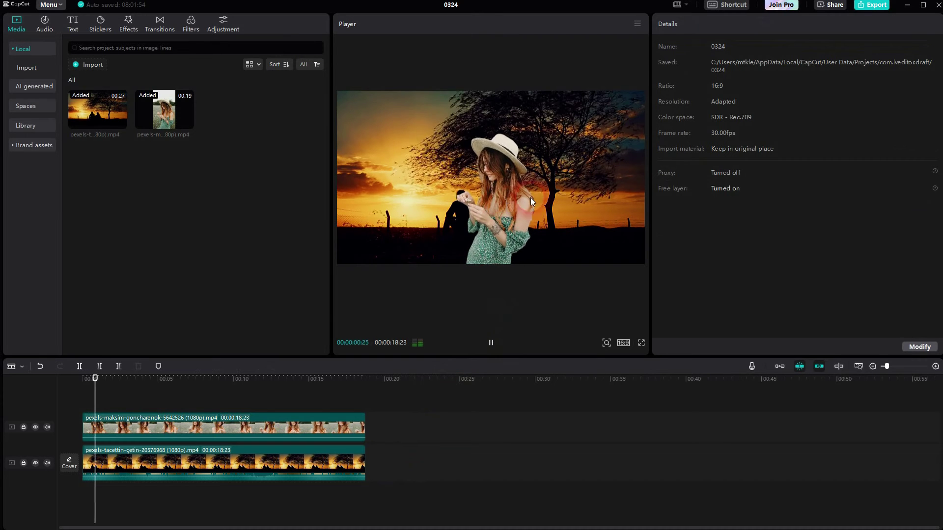
click(491, 343)
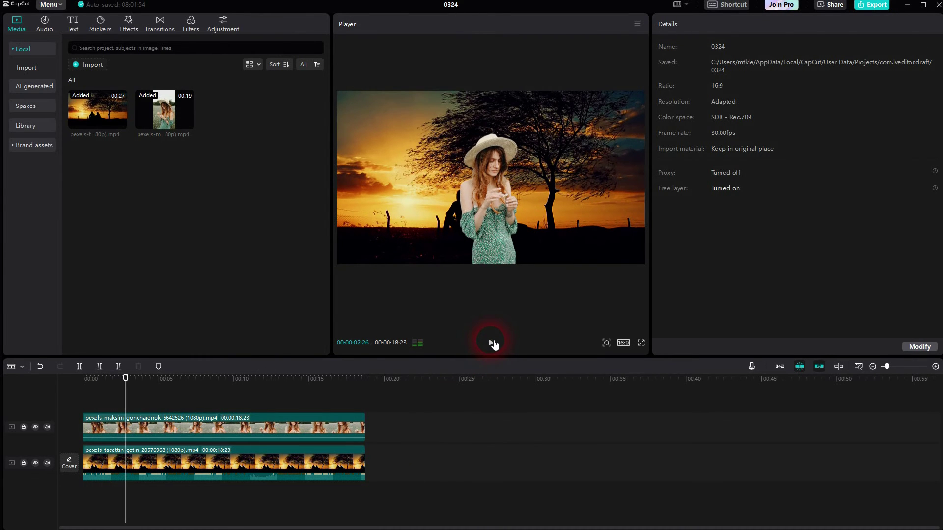
click(166, 473)
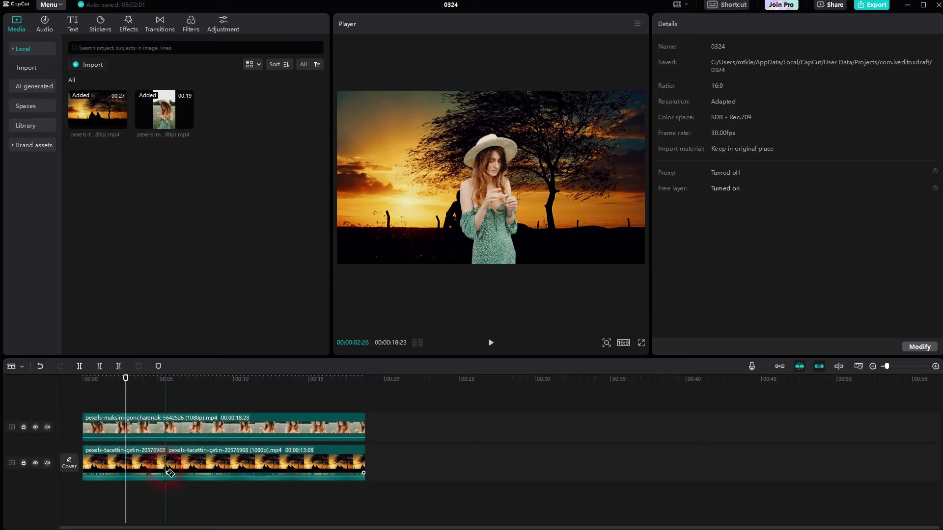
click(143, 466)
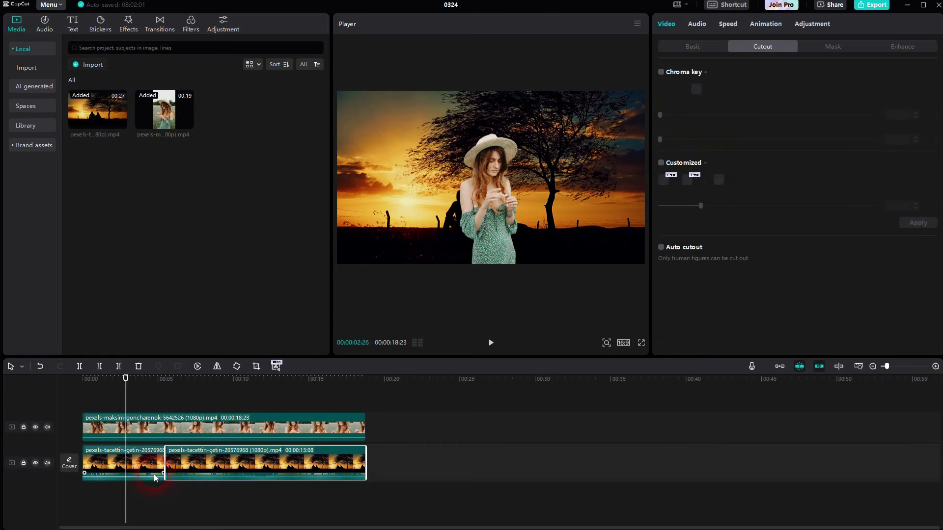
key(Delete)
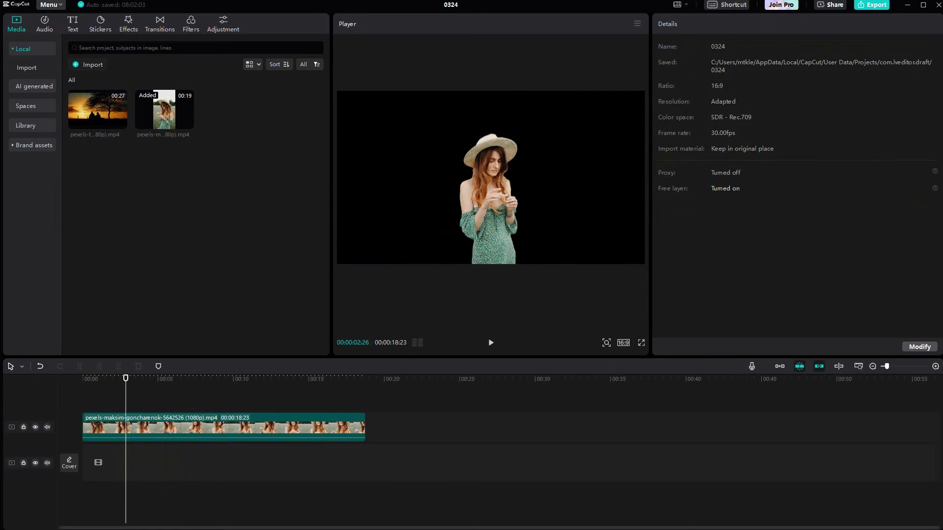
drag(129, 148, 241, 237)
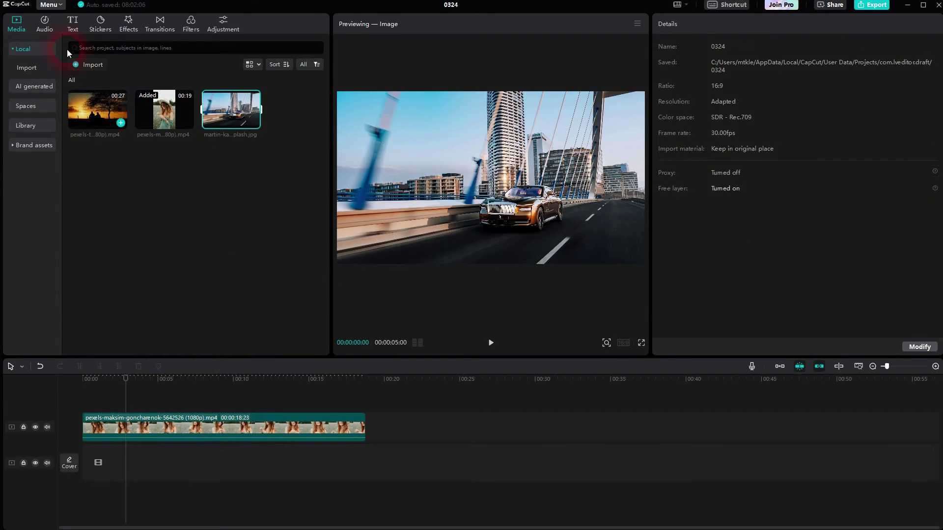
click(255, 122)
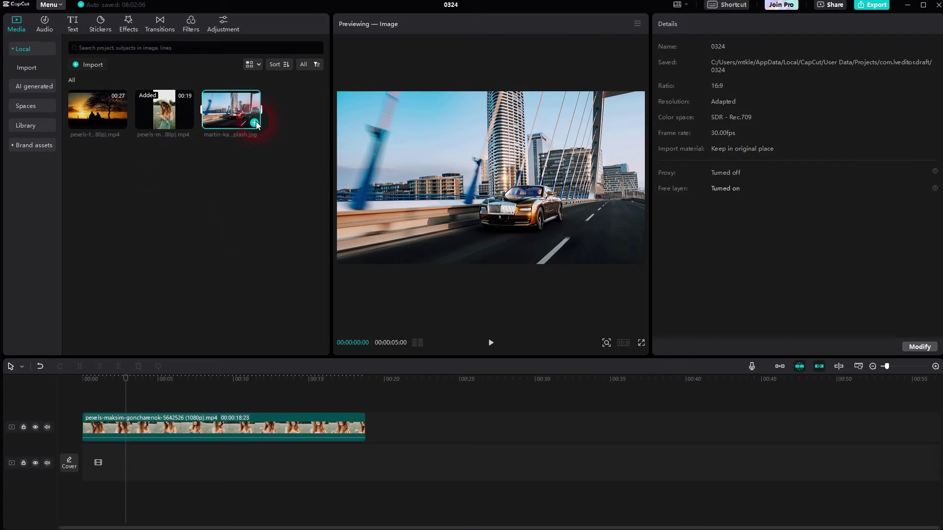
drag(177, 464, 375, 386)
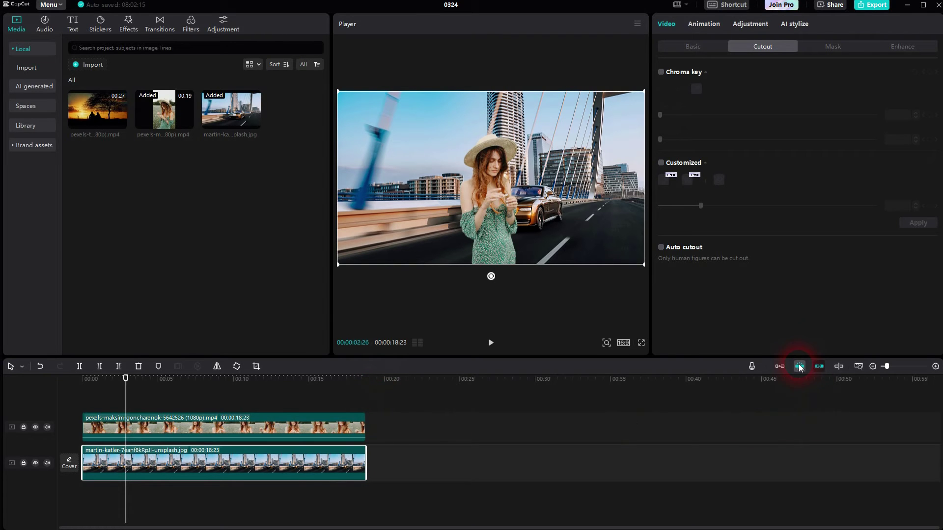
click(491, 343)
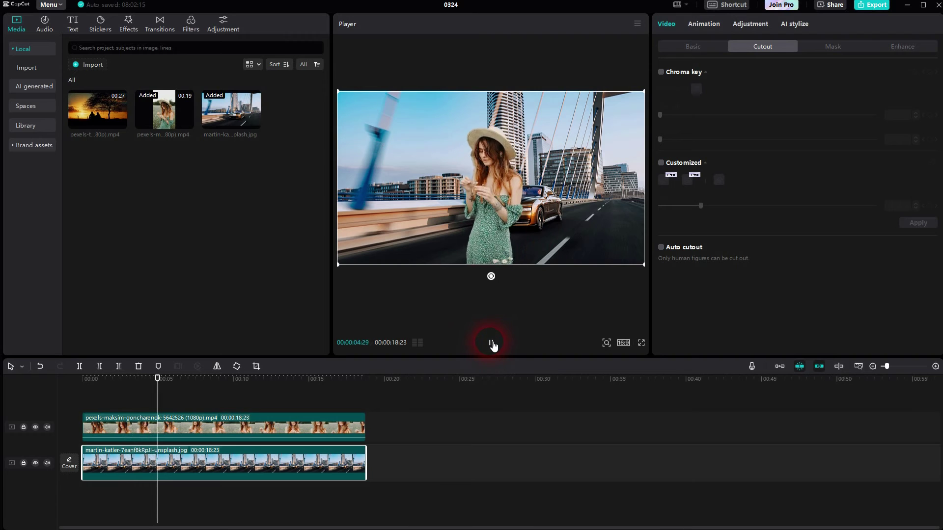
click(492, 343)
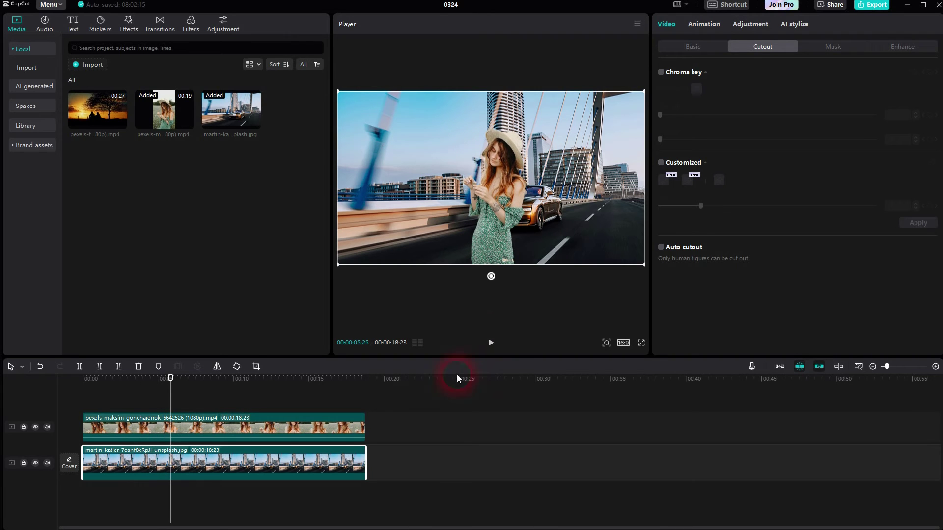
Step: Delete the bridge background and place the plain white Background library clip on the lower track
click(272, 462)
key(Delete)
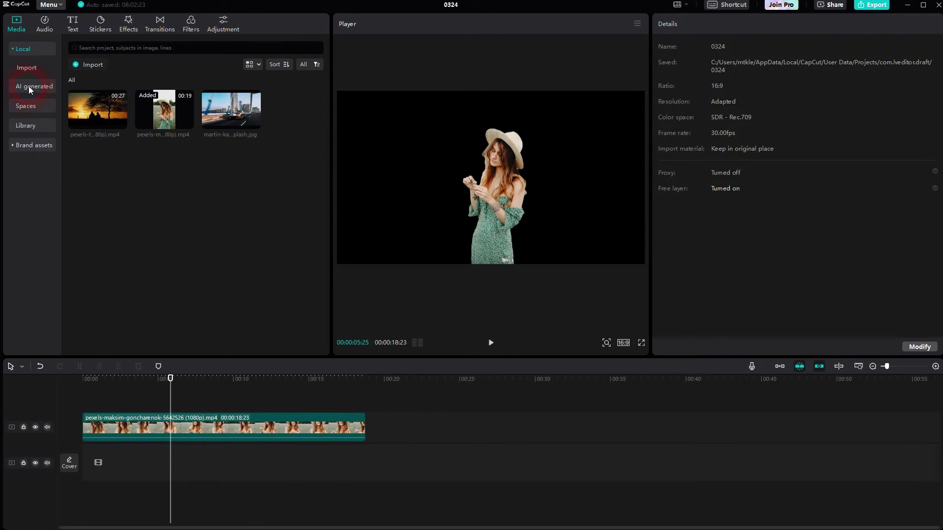
click(31, 130)
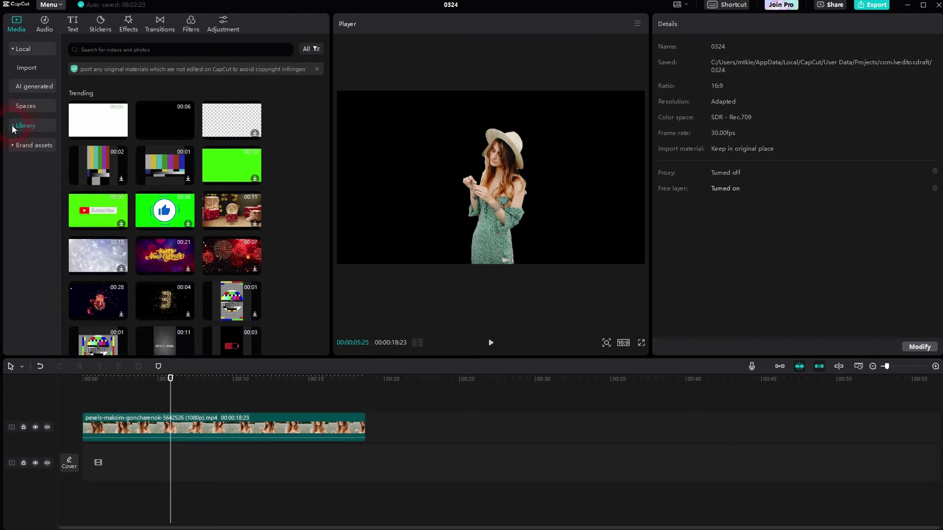
click(14, 129)
click(40, 179)
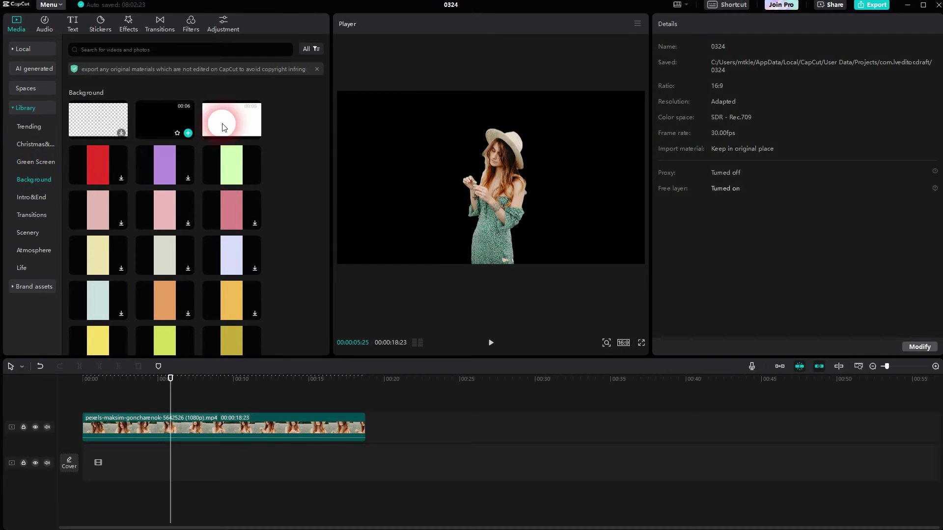
click(259, 131)
drag(263, 131, 194, 499)
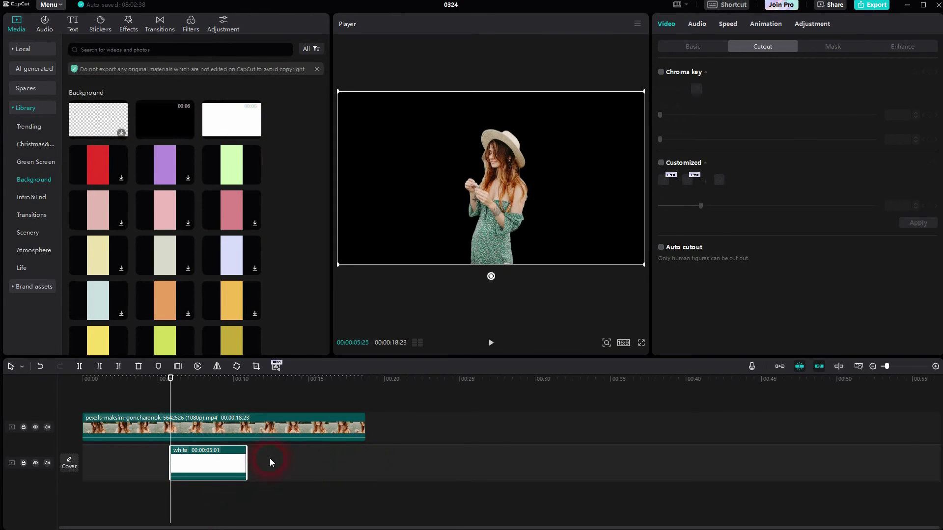
Step: Move the white background clip to the start of the timeline at 00:00
click(206, 456)
drag(206, 456, 116, 454)
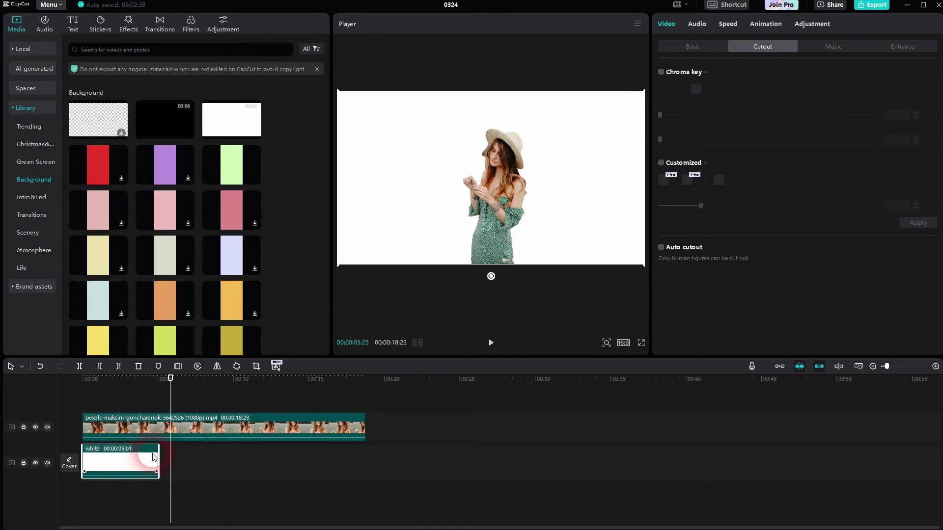
drag(173, 385, 165, 383)
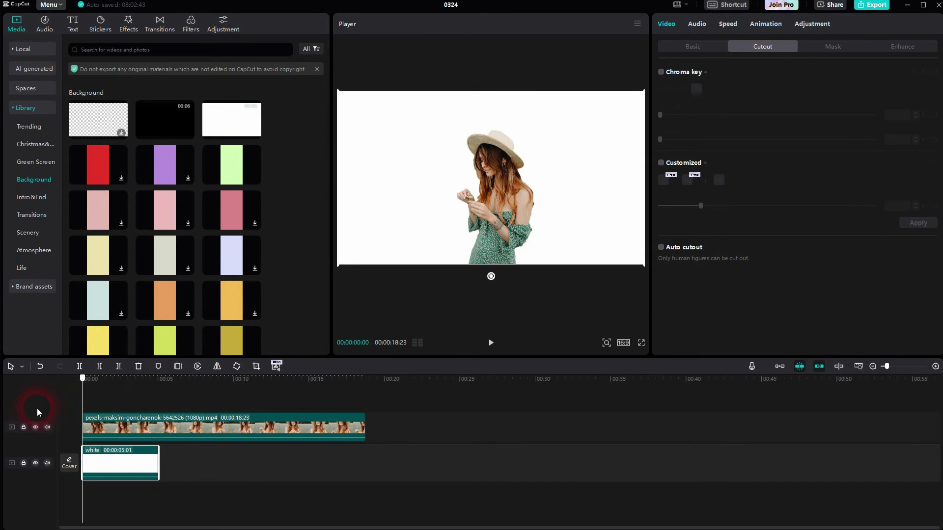
drag(158, 462, 252, 474)
click(131, 461)
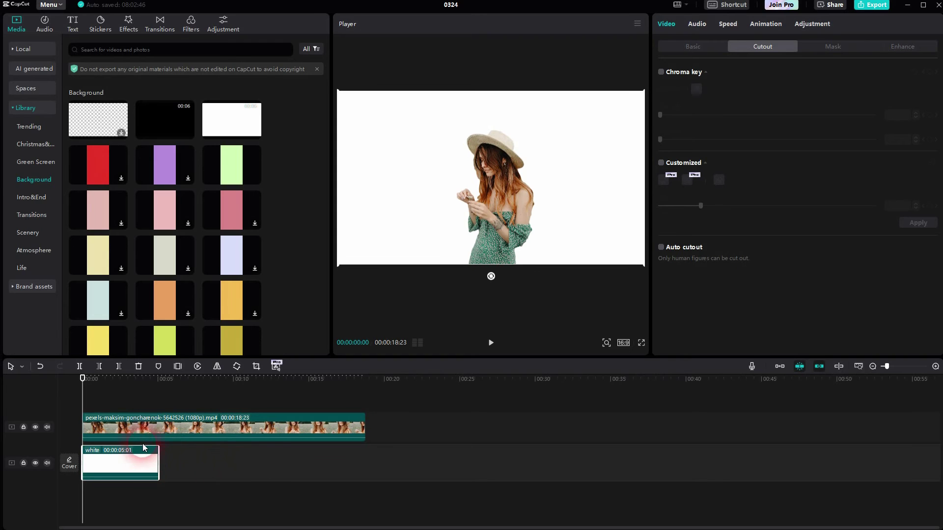
Step: Change the white clip's Speed duration from 5.1 to 18 seconds and preview it
click(730, 27)
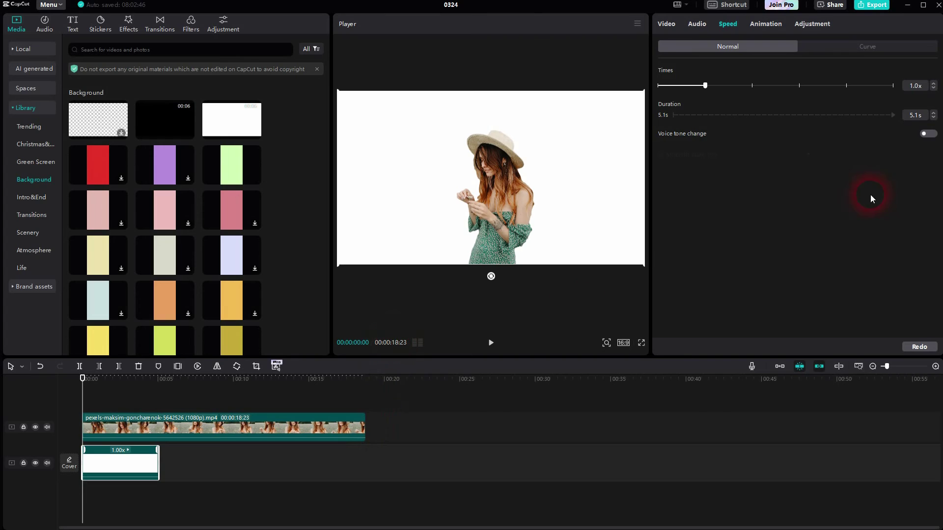
drag(915, 120, 934, 120)
text(18)
key(Return)
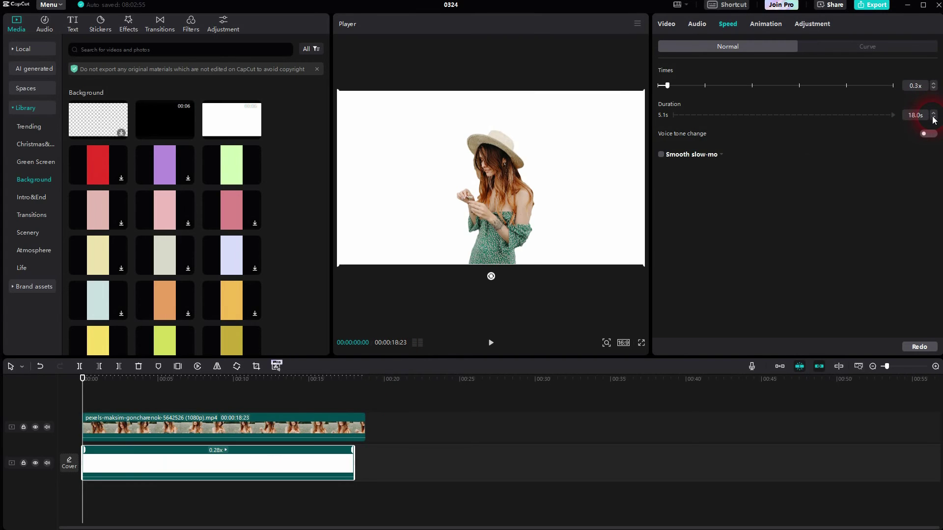
click(491, 342)
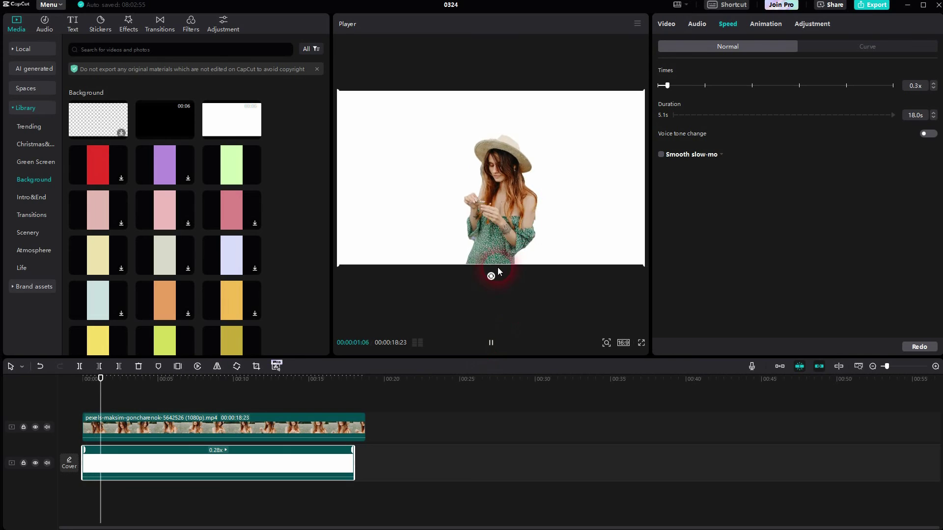
click(477, 331)
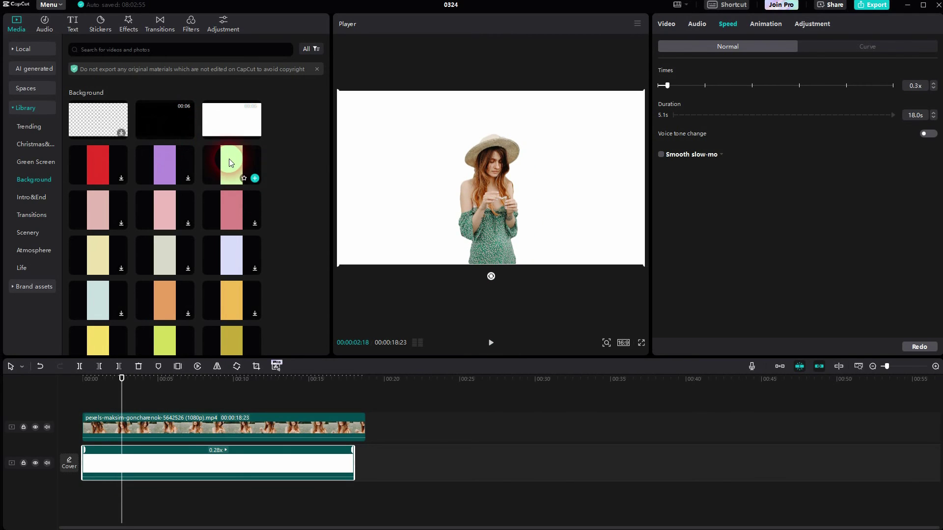
Step: Switch the canvas to 9:16 portrait and rotate the white background -90°
click(623, 343)
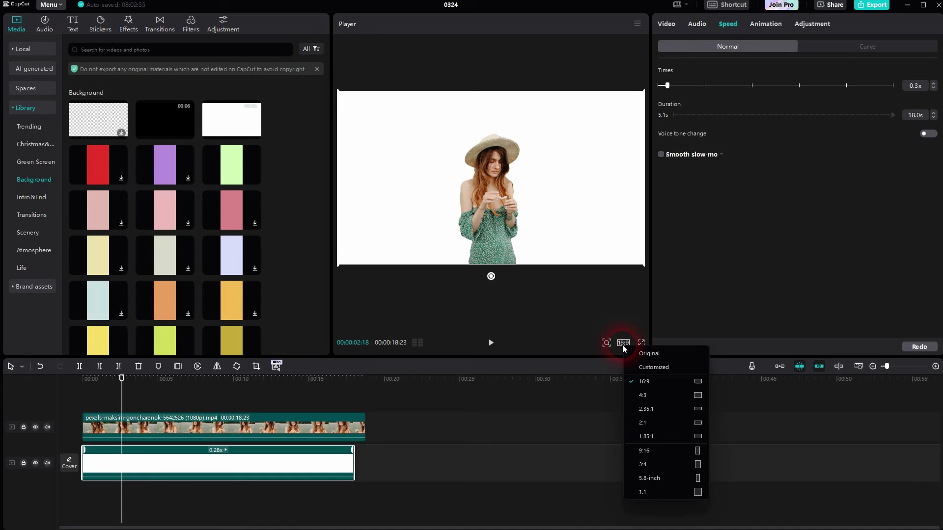
click(659, 445)
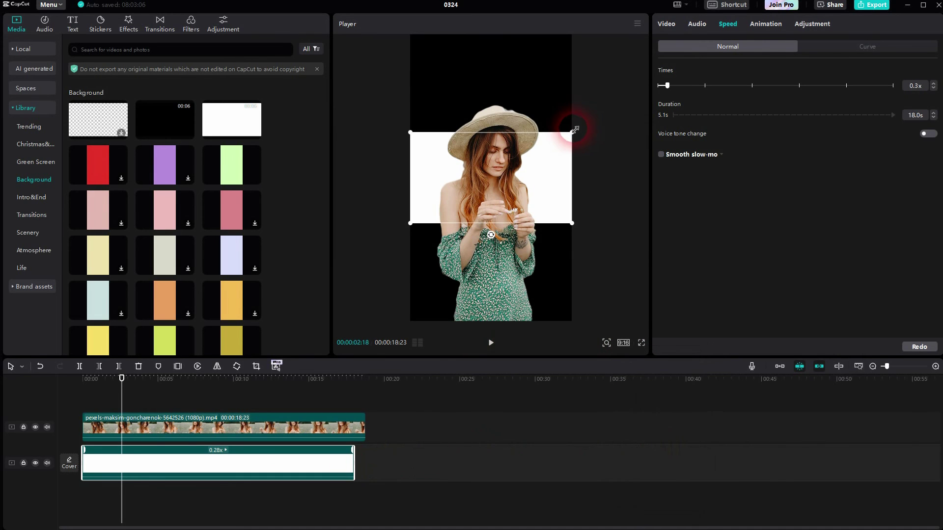
click(491, 235)
drag(491, 235, 558, 178)
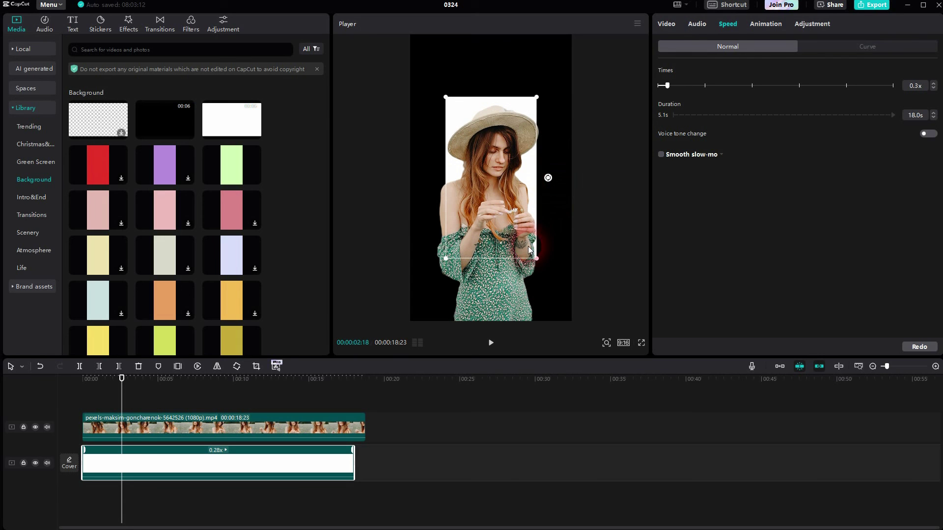
Step: Enlarge the white background to fill the portrait frame and preview the result
drag(538, 259, 621, 337)
click(495, 350)
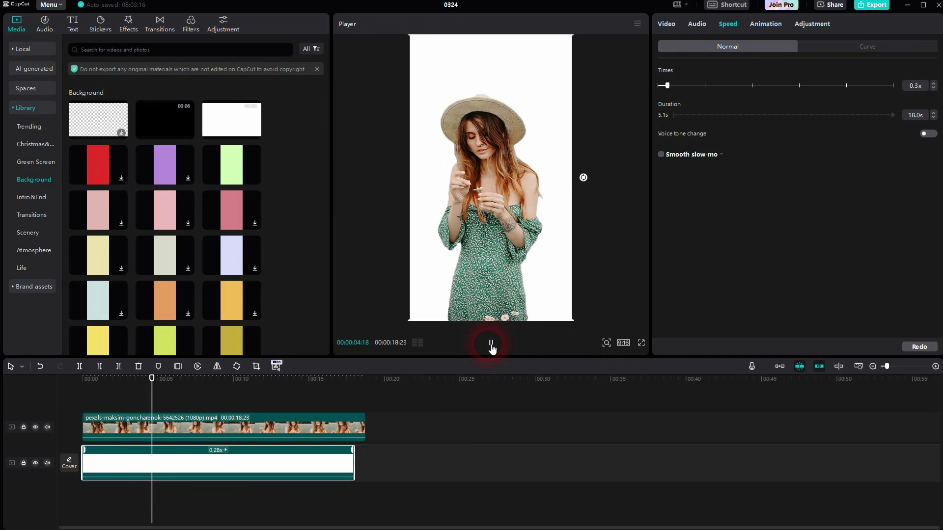
click(492, 348)
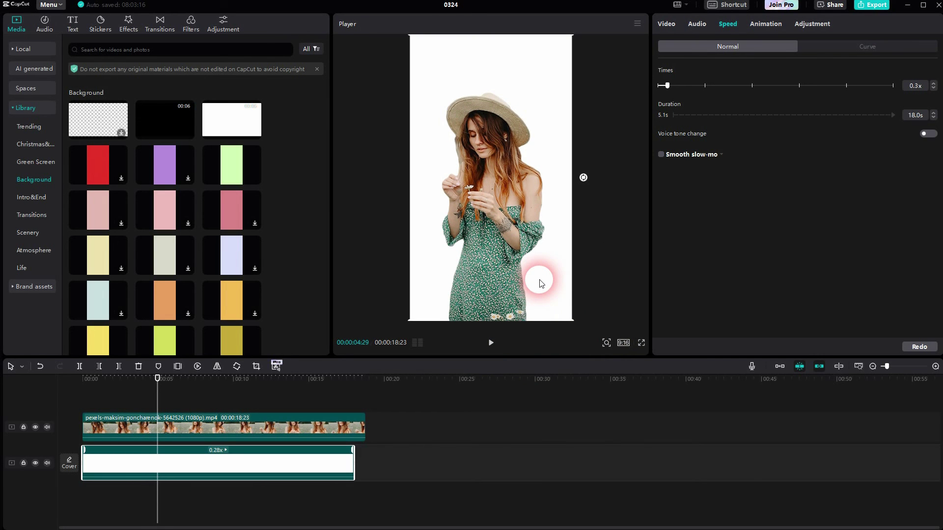
click(448, 53)
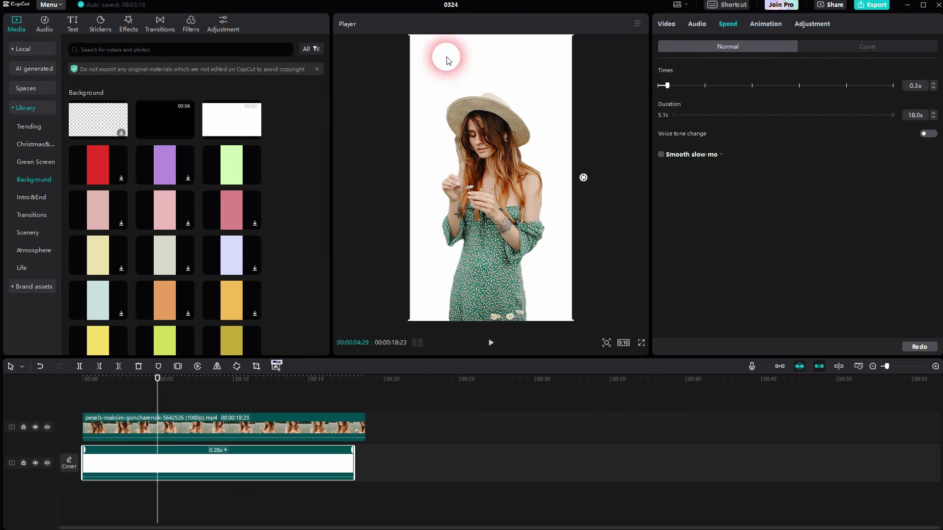